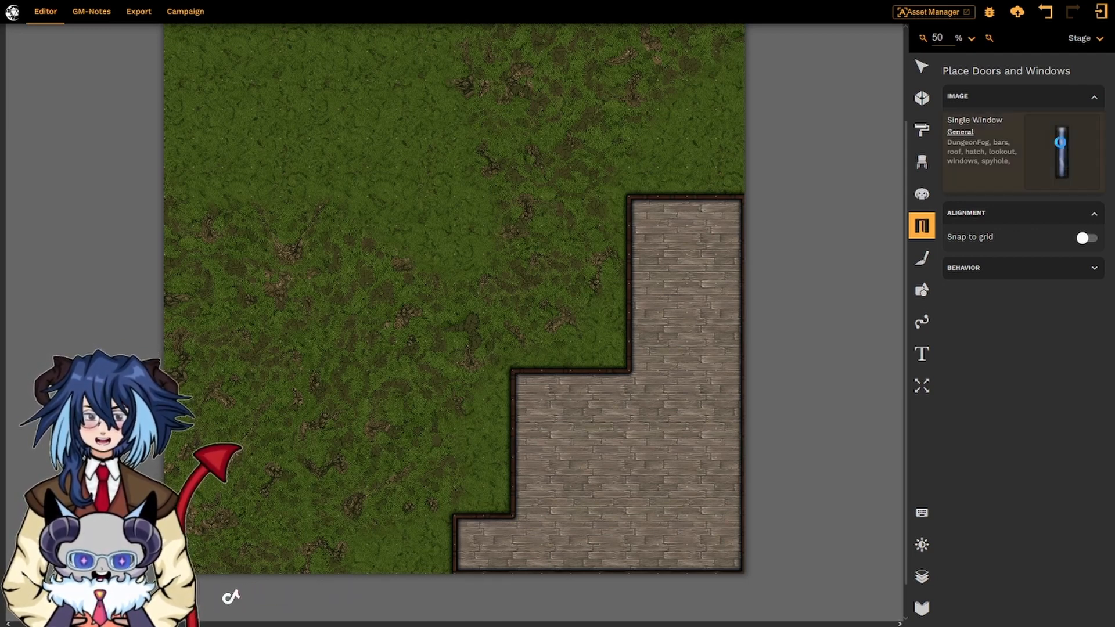
# - Open the asset library for the Single Window, turn on Snap to grid and show its behavior options
pyautogui.click(1061, 148)
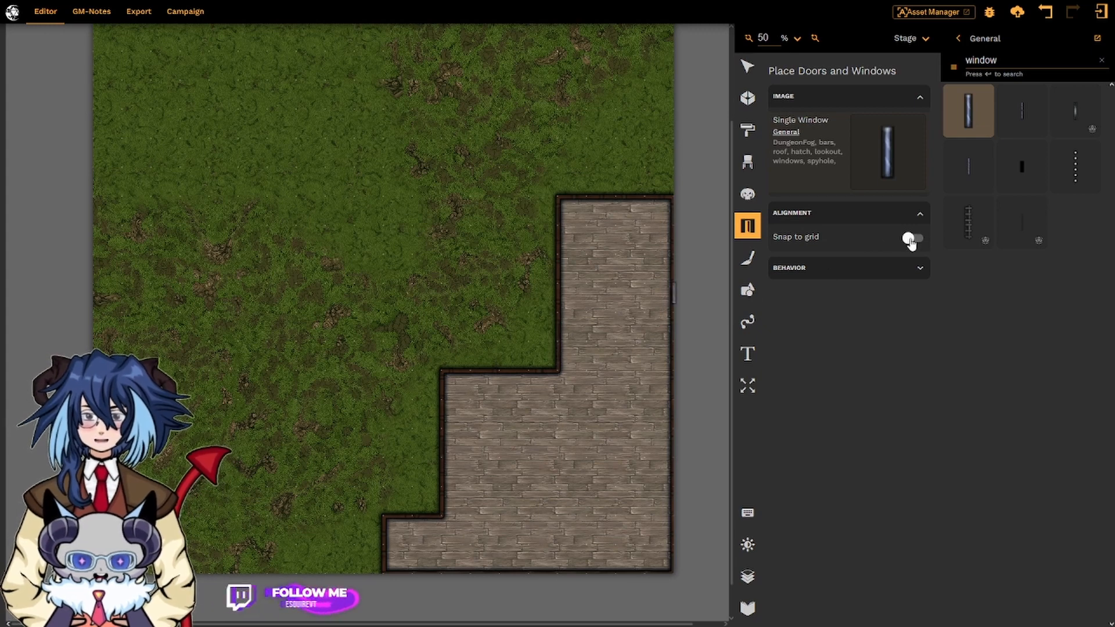
pyautogui.click(907, 238)
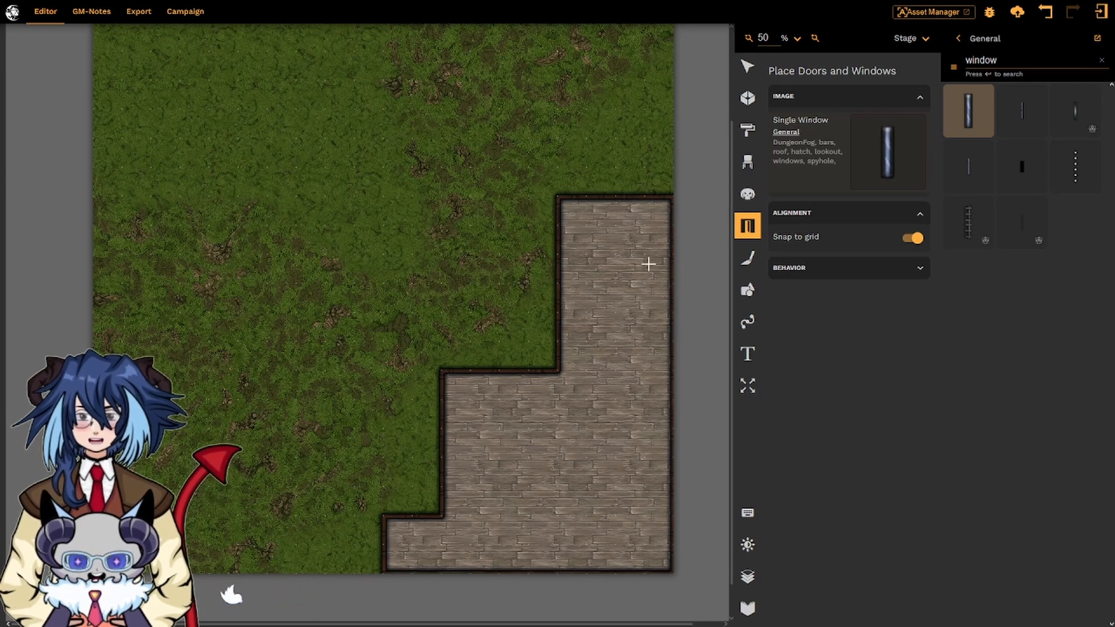
pyautogui.click(920, 269)
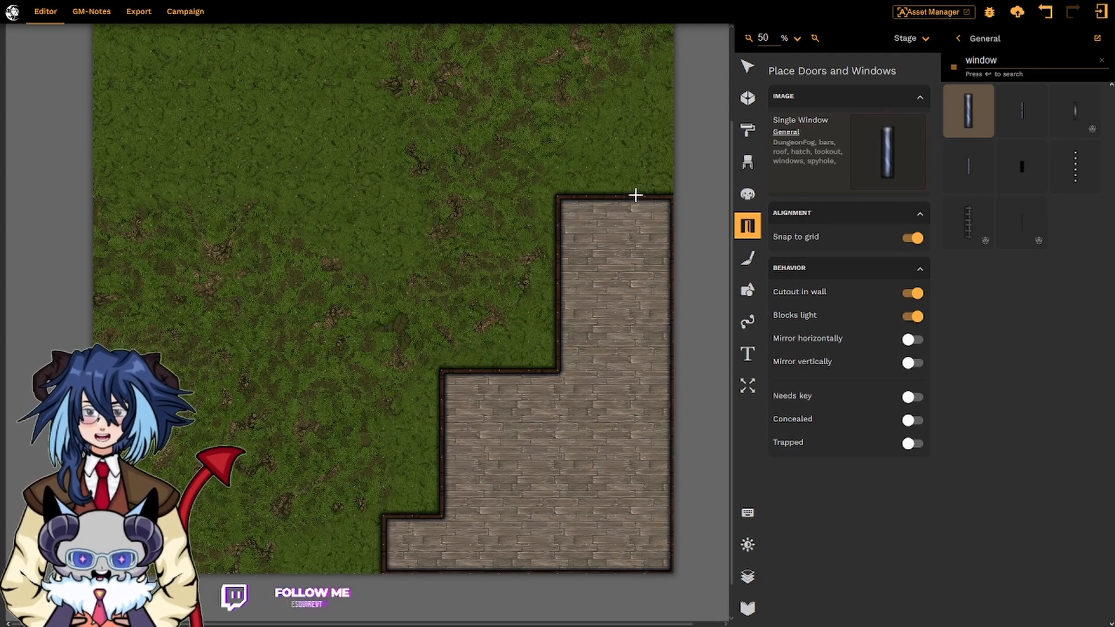
# - Place six single windows: two in the room's upper wall, two in the upper vertical wall, one each in the middle horizontal and lower vertical walls
pyautogui.click(603, 196)
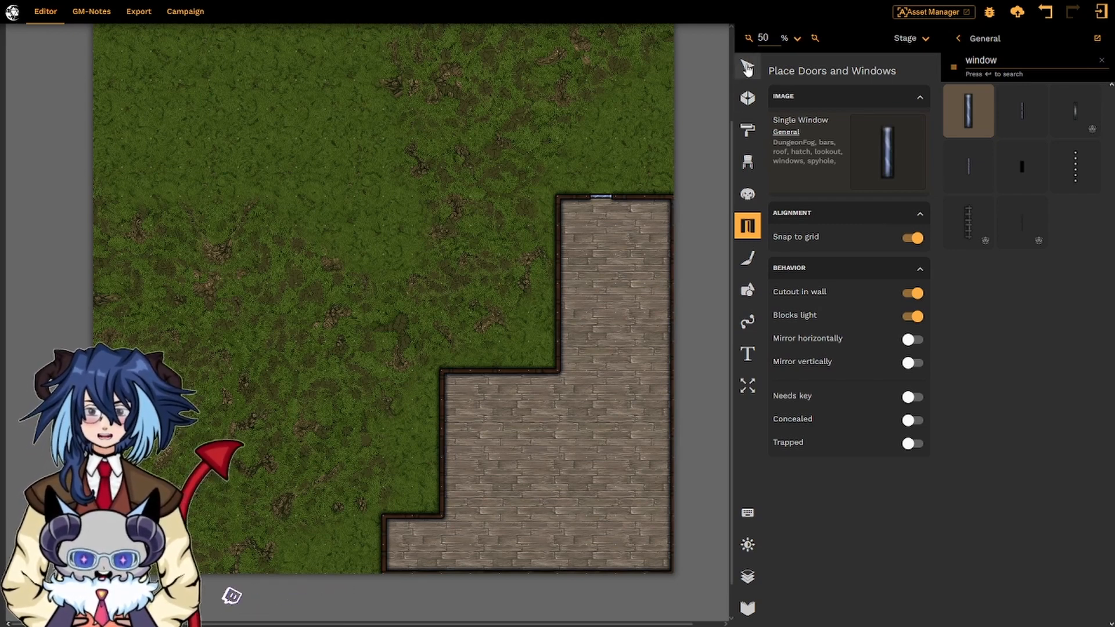
pyautogui.click(557, 241)
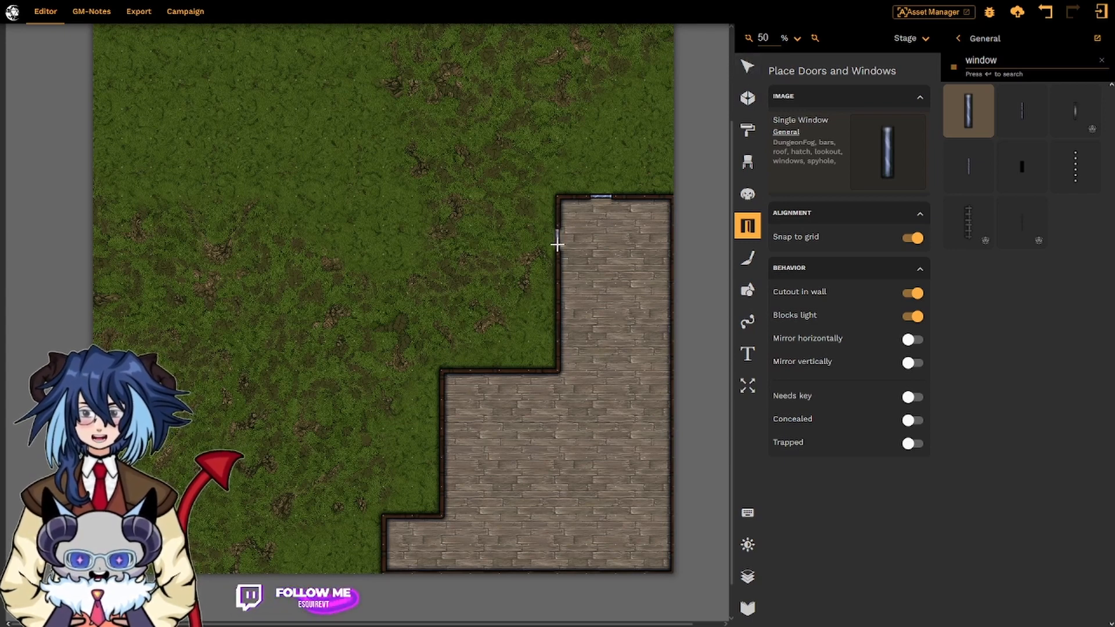
pyautogui.click(507, 368)
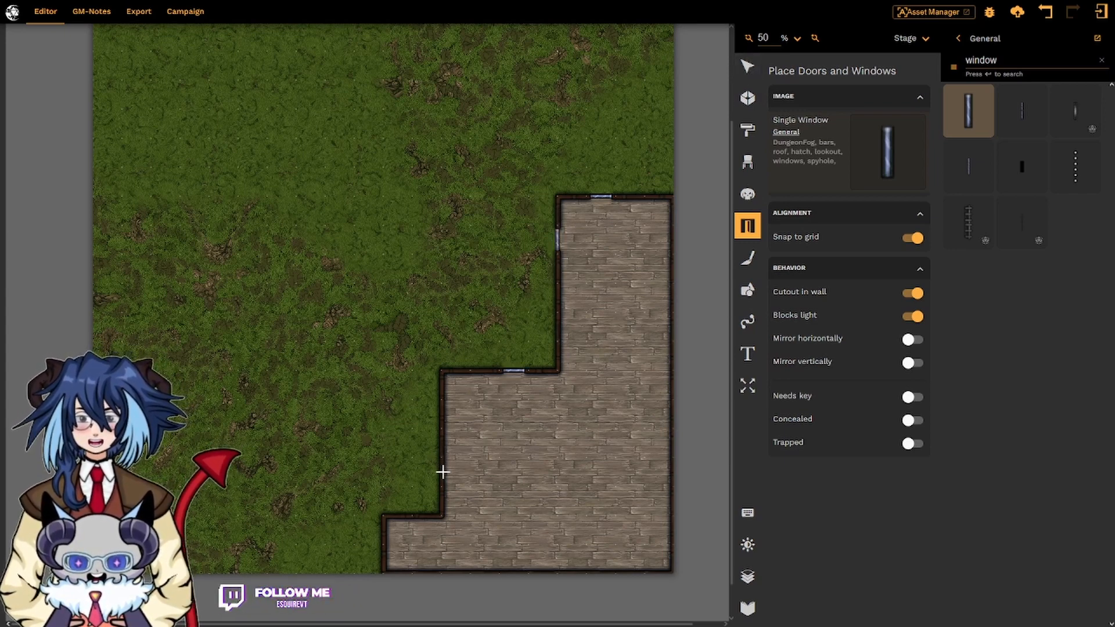
pyautogui.click(442, 473)
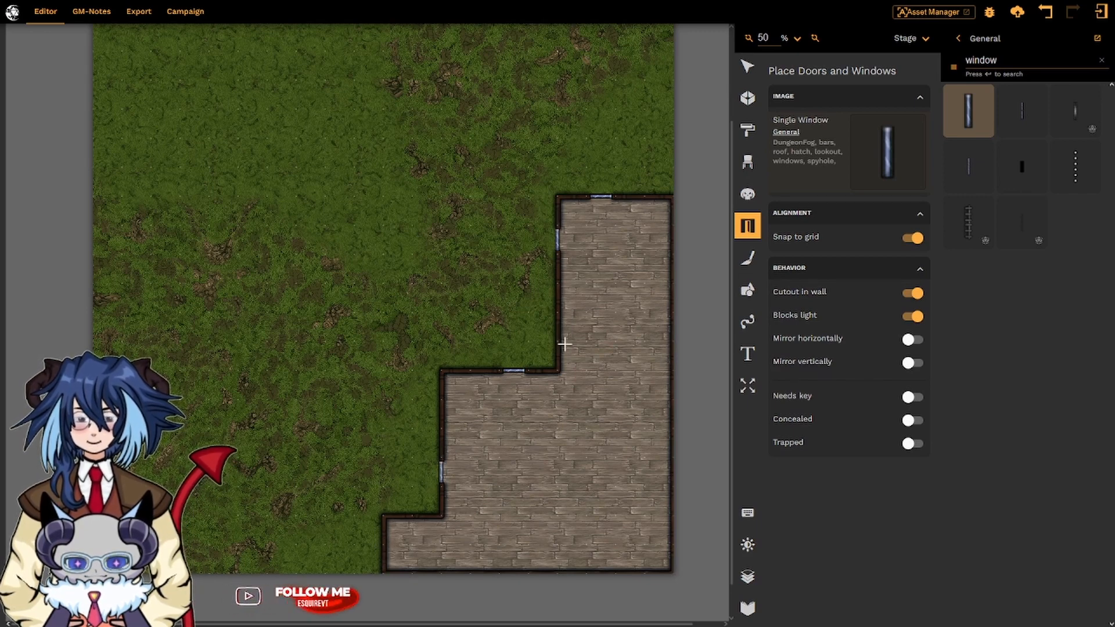
pyautogui.click(659, 196)
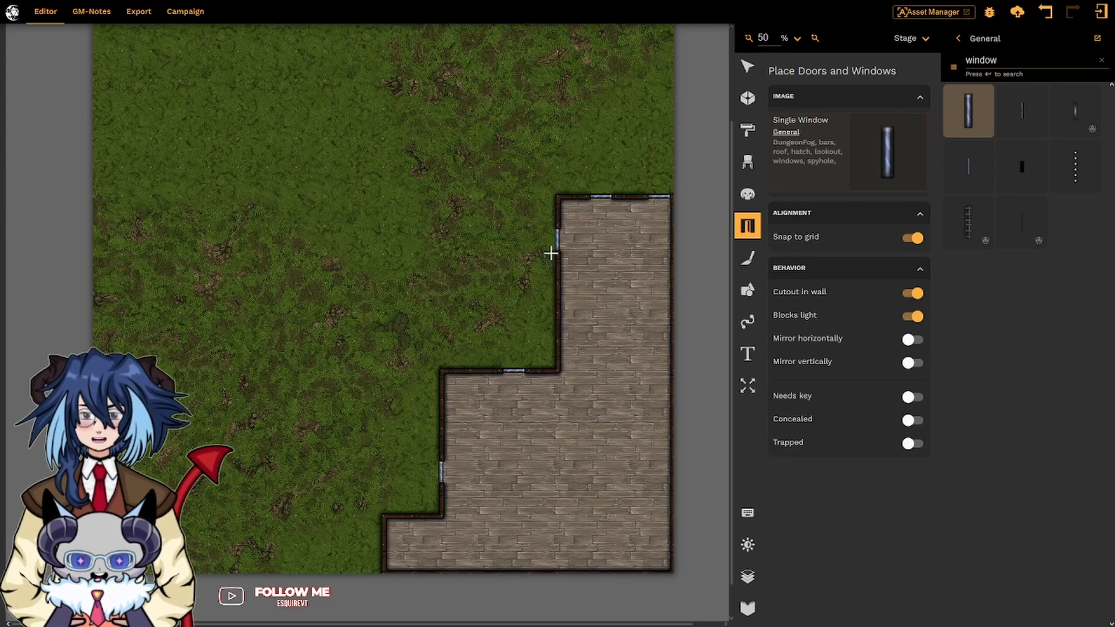
pyautogui.click(557, 326)
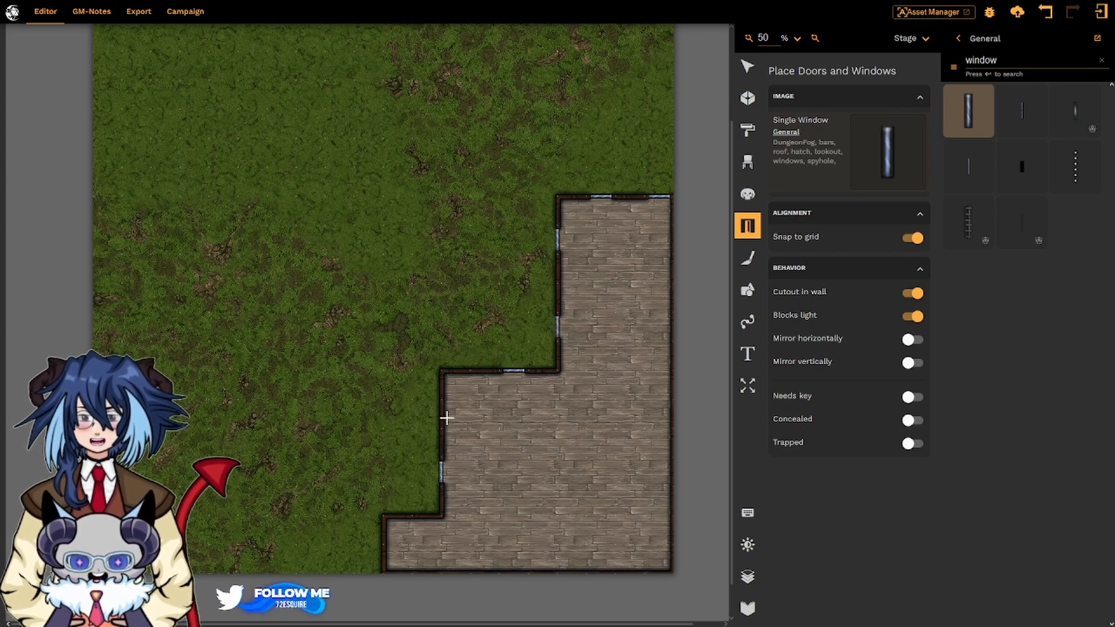
# - Turn off Cutout in wall for the window in the room's middle horizontal wall and deselect it
pyautogui.rightClick(584, 376)
pyautogui.click(584, 373)
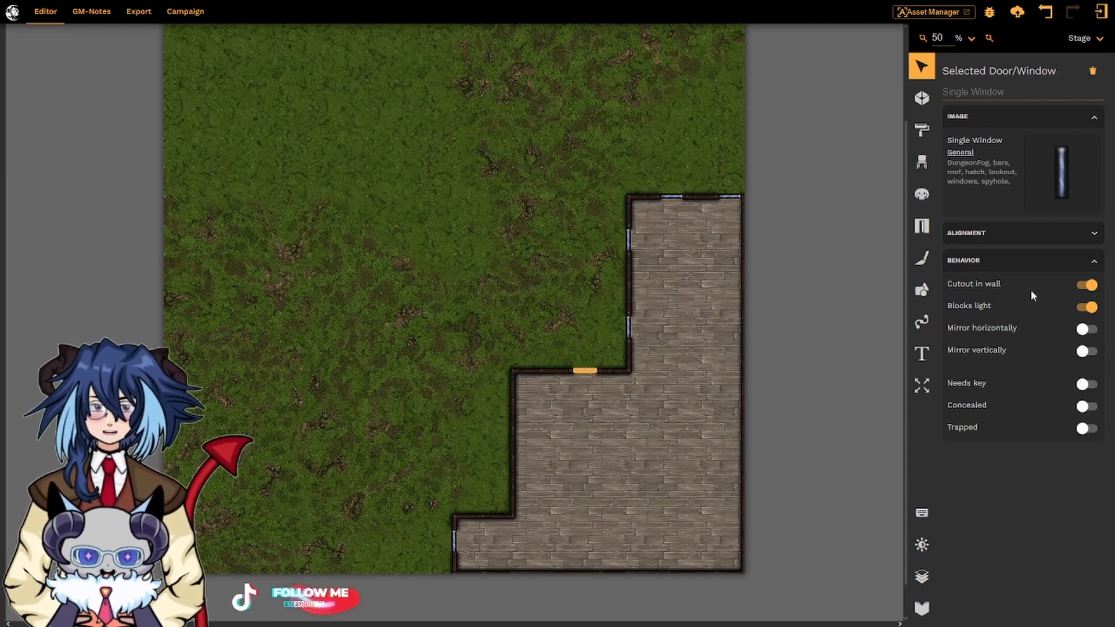
pyautogui.click(1090, 287)
pyautogui.click(624, 142)
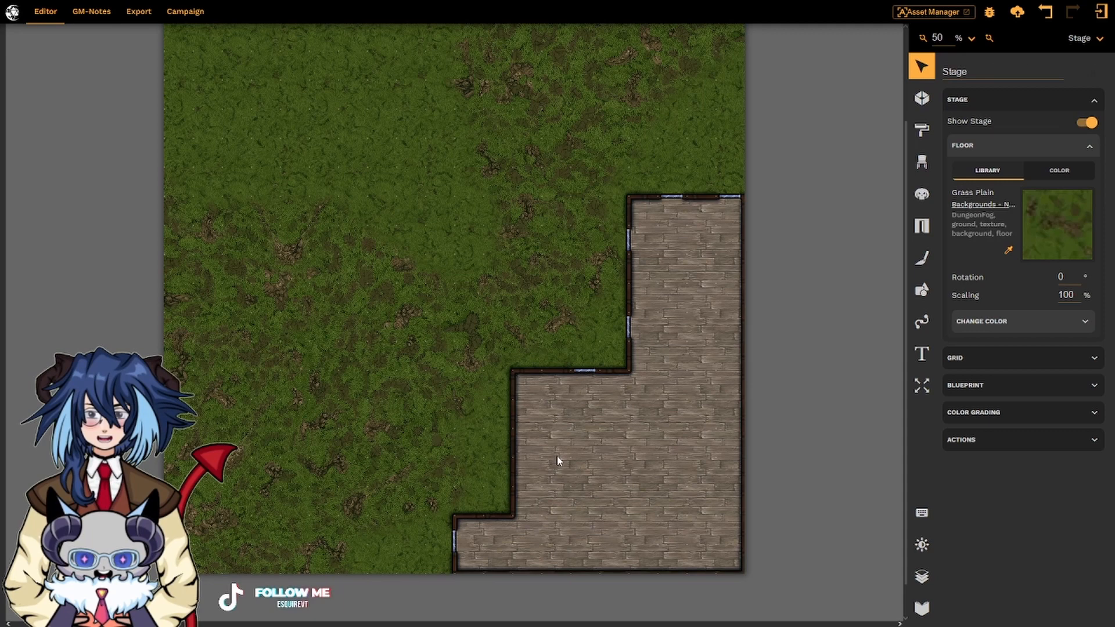
# - Try the horizontal and vertical mirroring options on the window in the middle horizontal wall
pyautogui.click(584, 371)
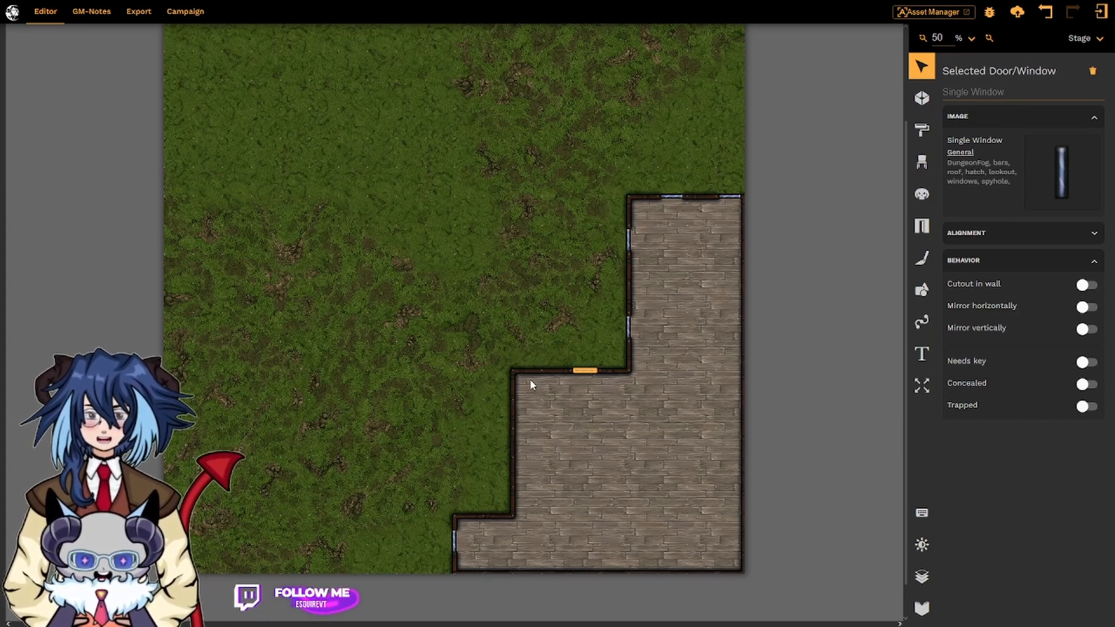
pyautogui.click(1084, 314)
pyautogui.click(1088, 332)
pyautogui.click(1090, 333)
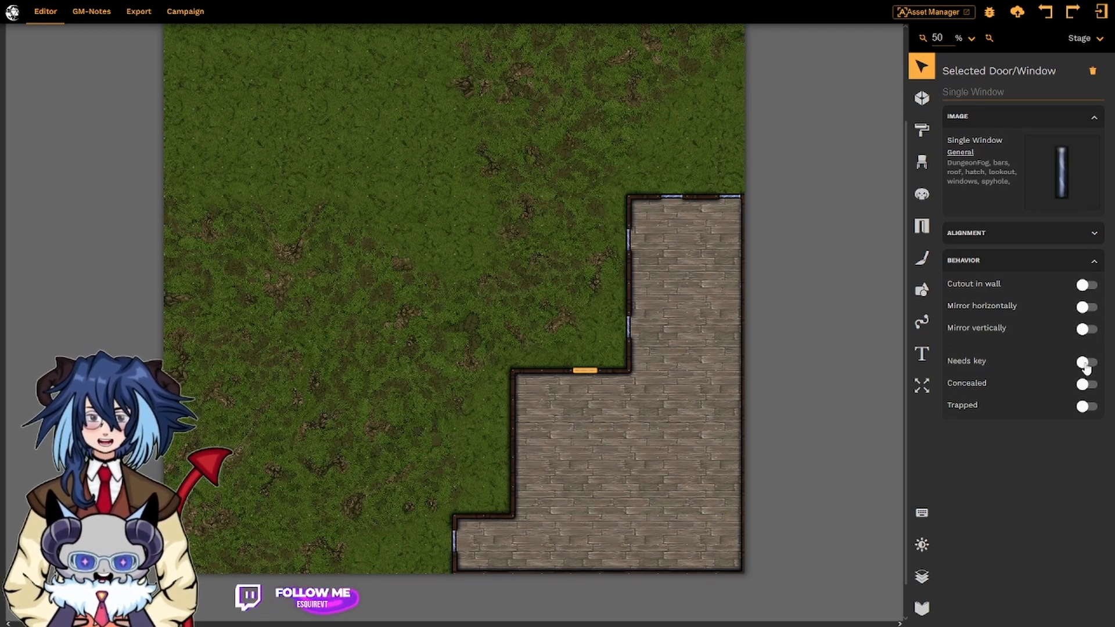
# - Toggle Needs key for the window in the middle horizontal wall and inspect its marker on the map
pyautogui.click(1086, 363)
pyautogui.click(621, 399)
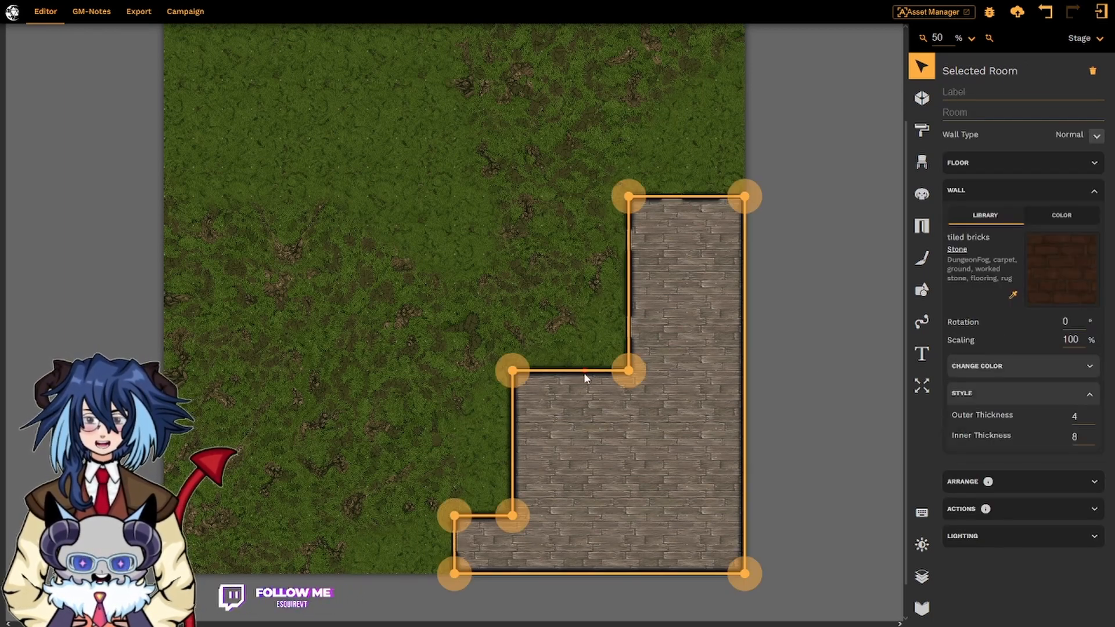
pyautogui.click(590, 353)
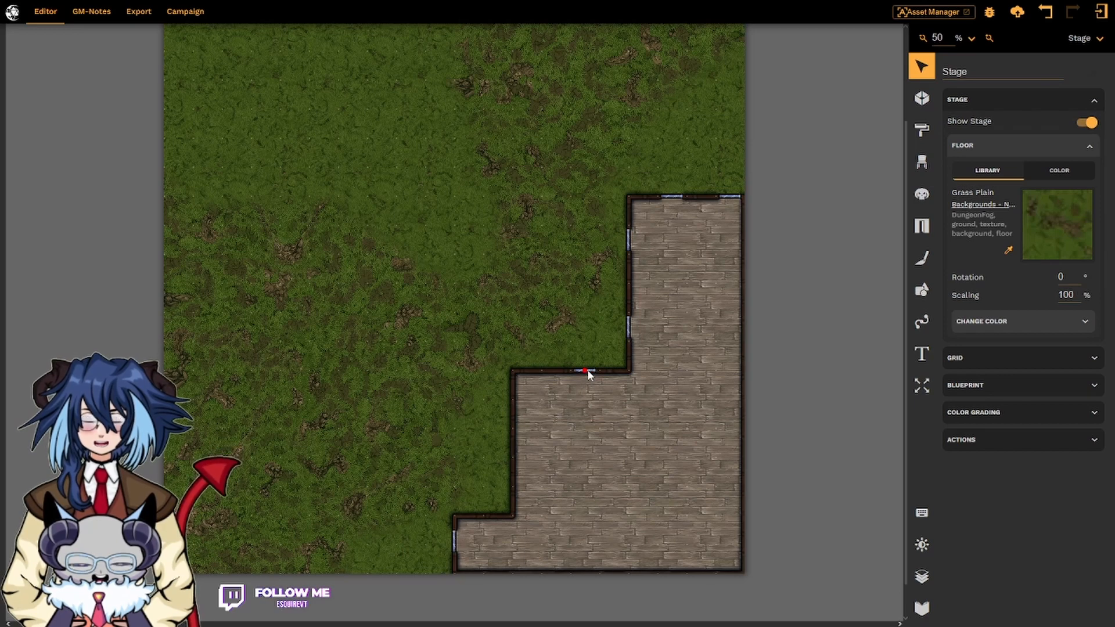
pyautogui.click(587, 369)
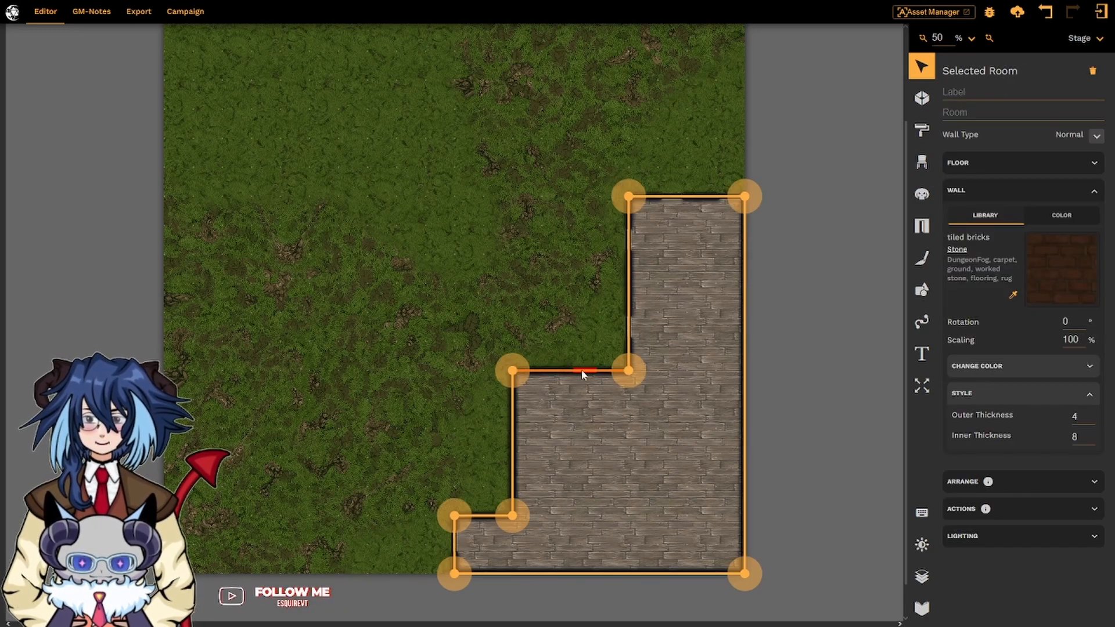
pyautogui.click(612, 378)
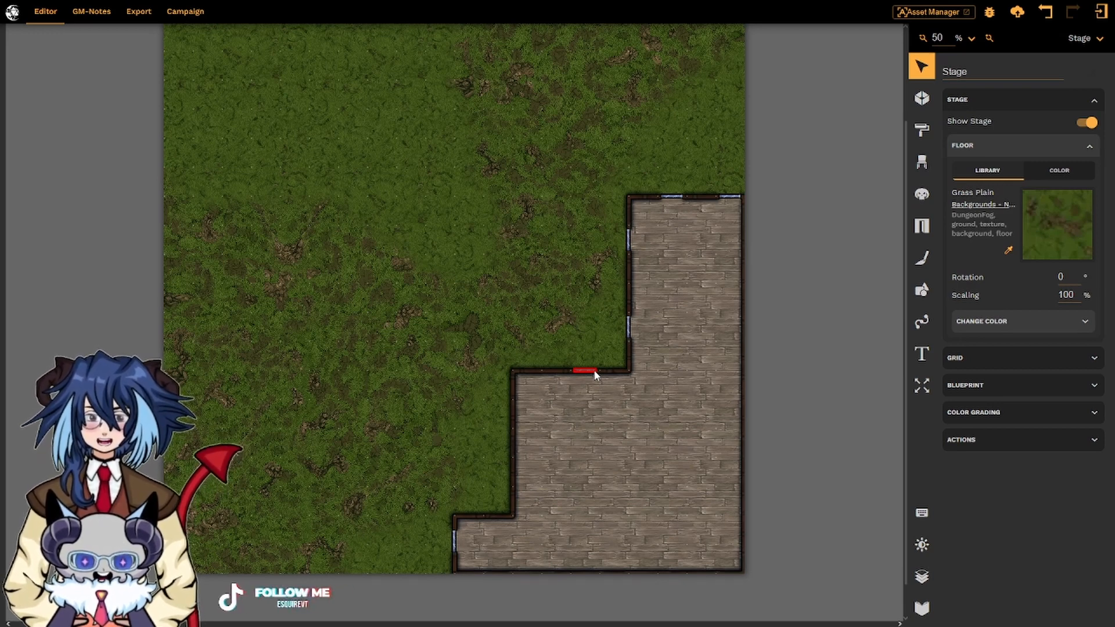
# - Toggle Trapped for the window in the middle horizontal wall, check its marker and reselect the window
pyautogui.click(595, 373)
pyautogui.click(1088, 407)
pyautogui.click(641, 436)
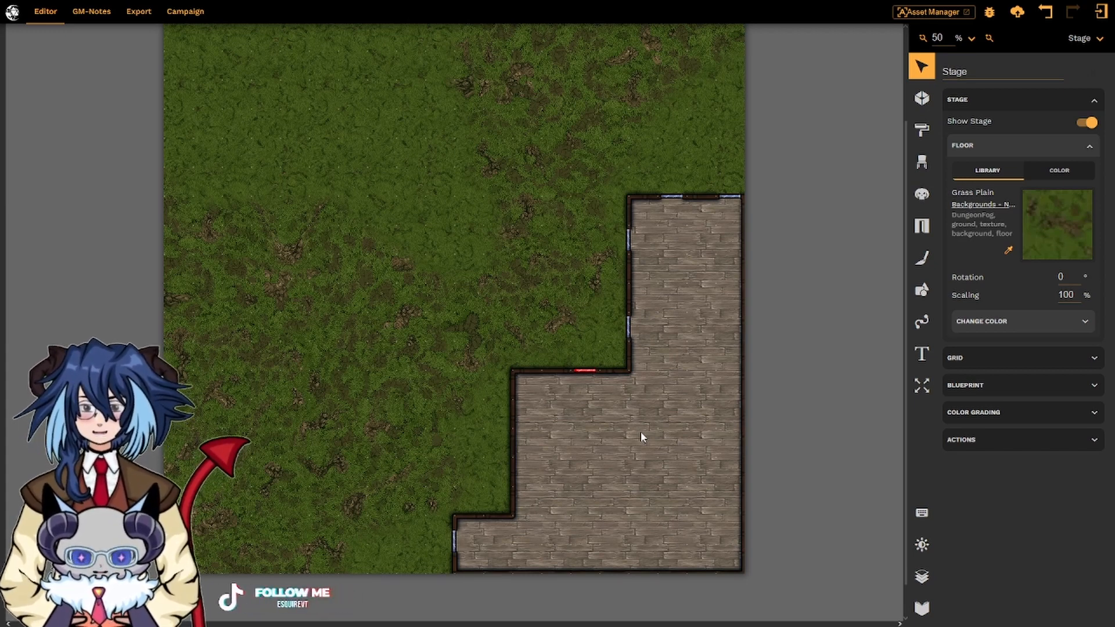
pyautogui.click(584, 371)
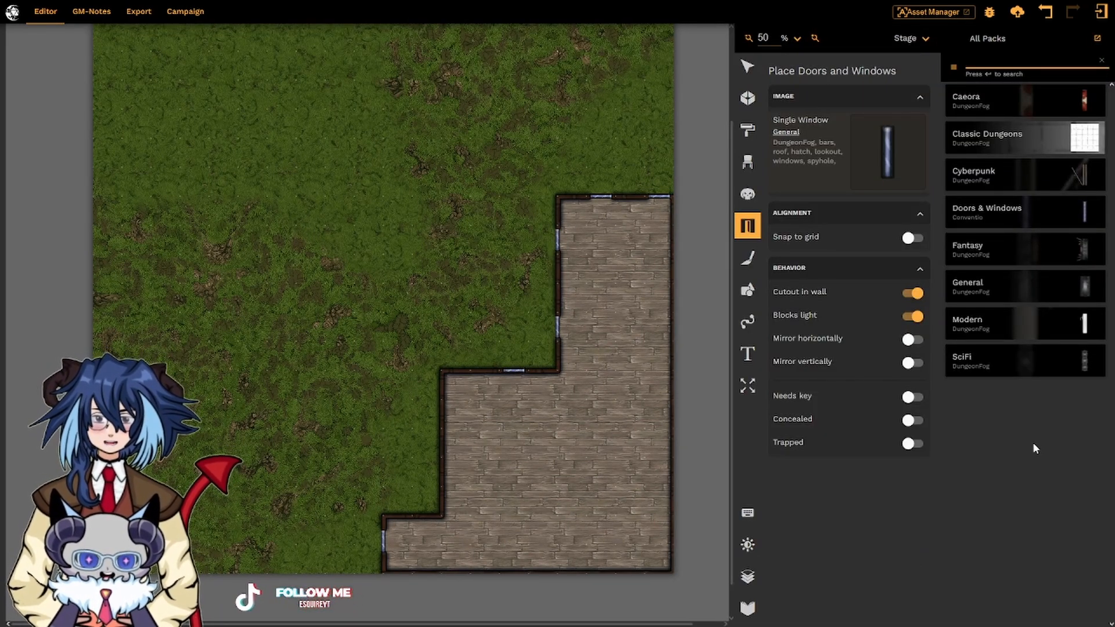
# - Browse the General, Doors & Windows and Fantasy packs, and place Fantasy's wooden door in the room's lower vertical wall
pyautogui.click(786, 132)
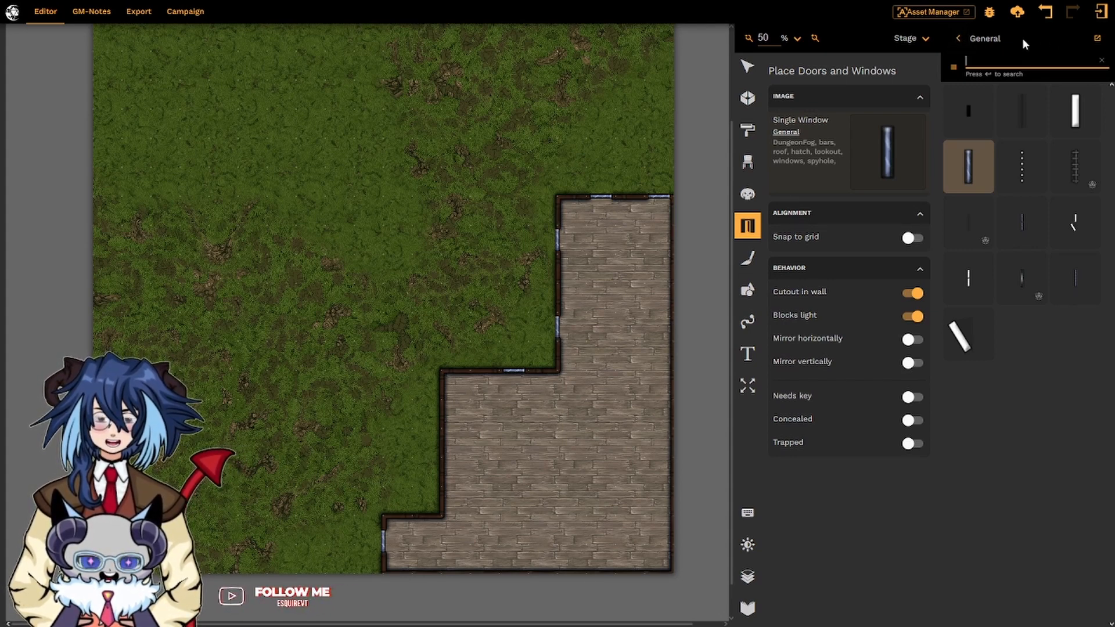
pyautogui.click(957, 39)
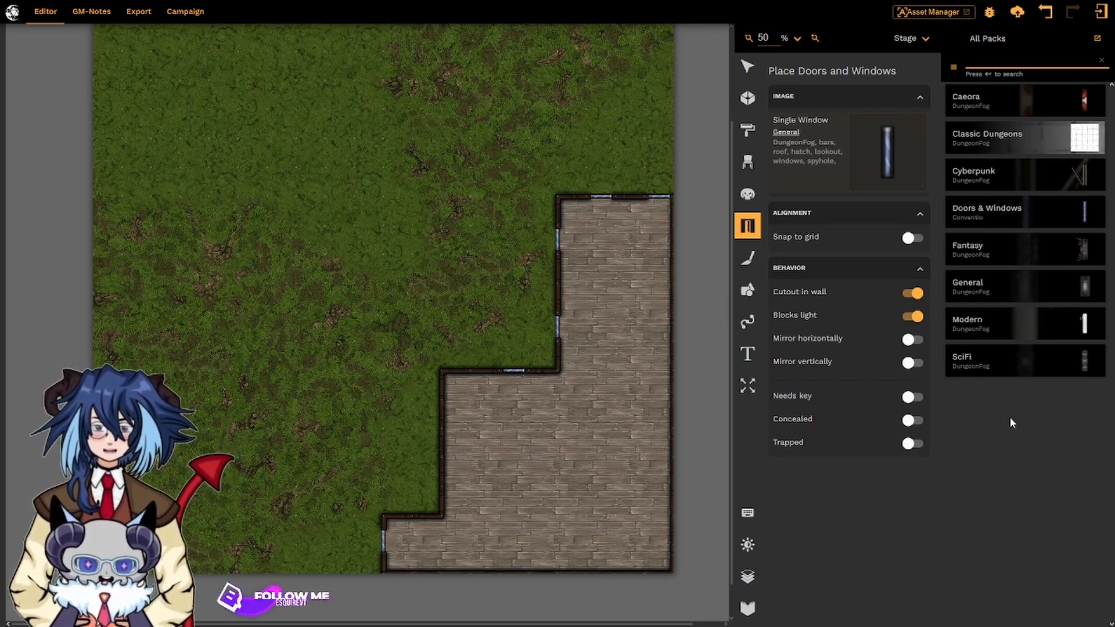
pyautogui.click(1031, 219)
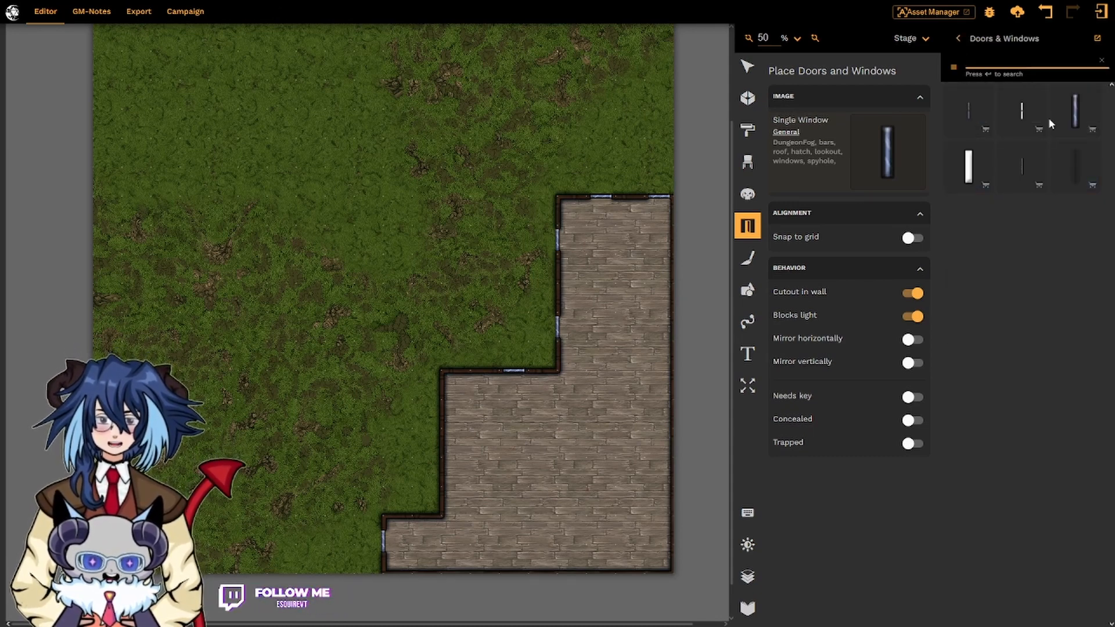
pyautogui.click(958, 38)
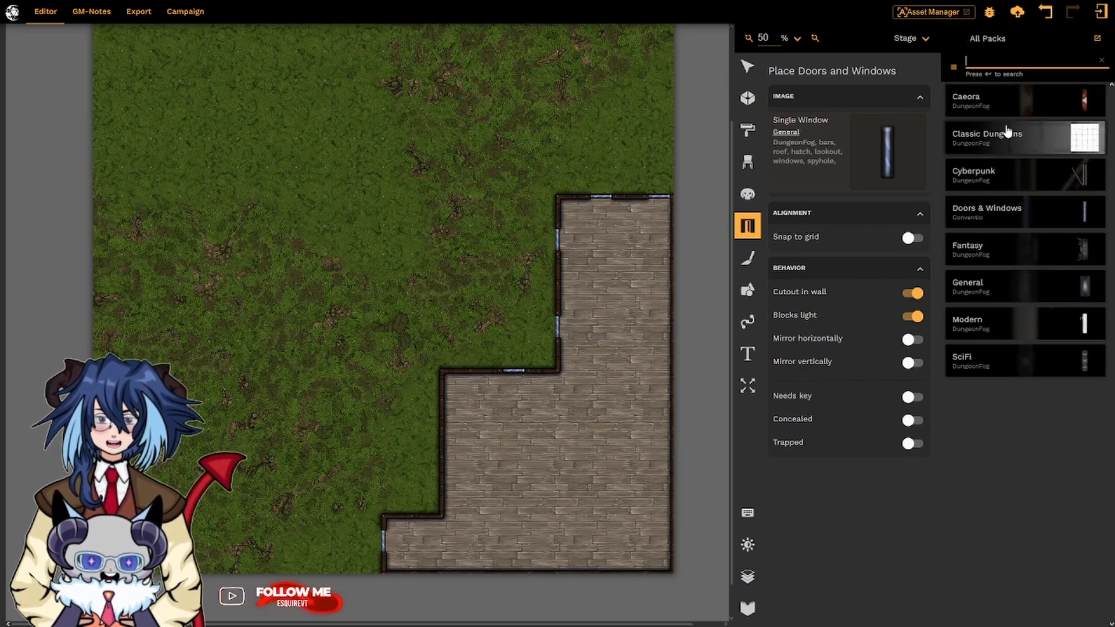
pyautogui.click(1017, 249)
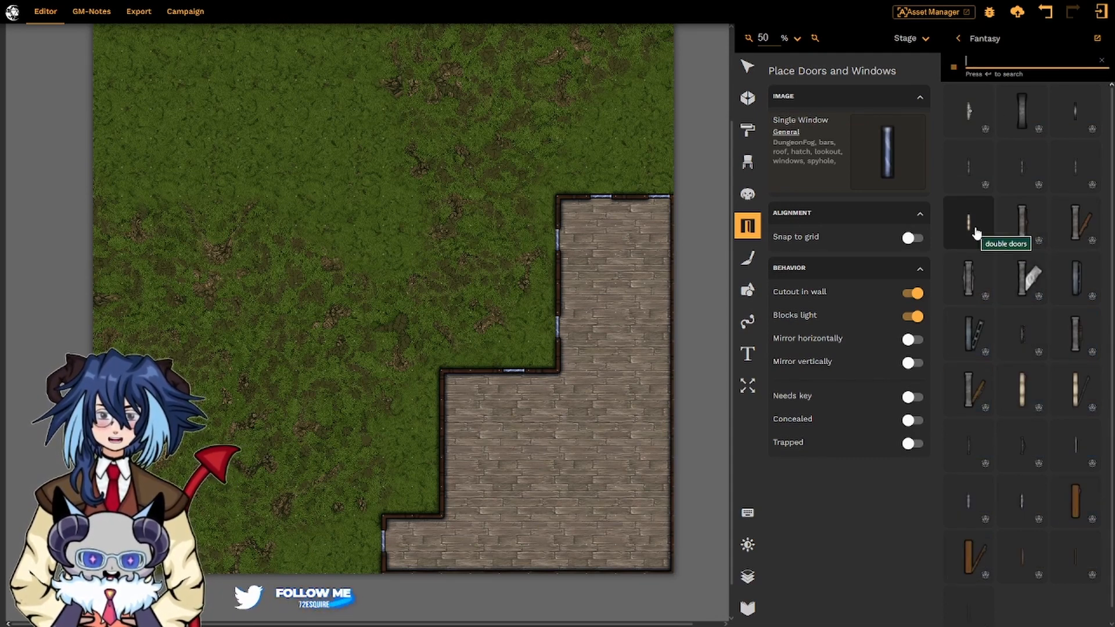
pyautogui.scroll(-1, 1005, 187)
pyautogui.click(1084, 503)
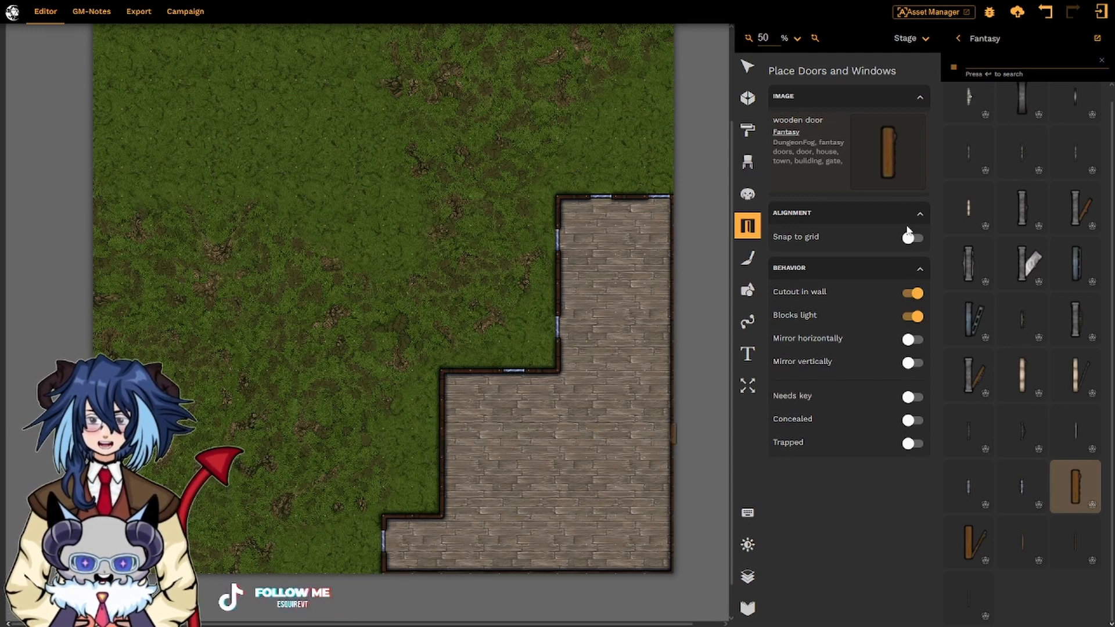
pyautogui.click(440, 441)
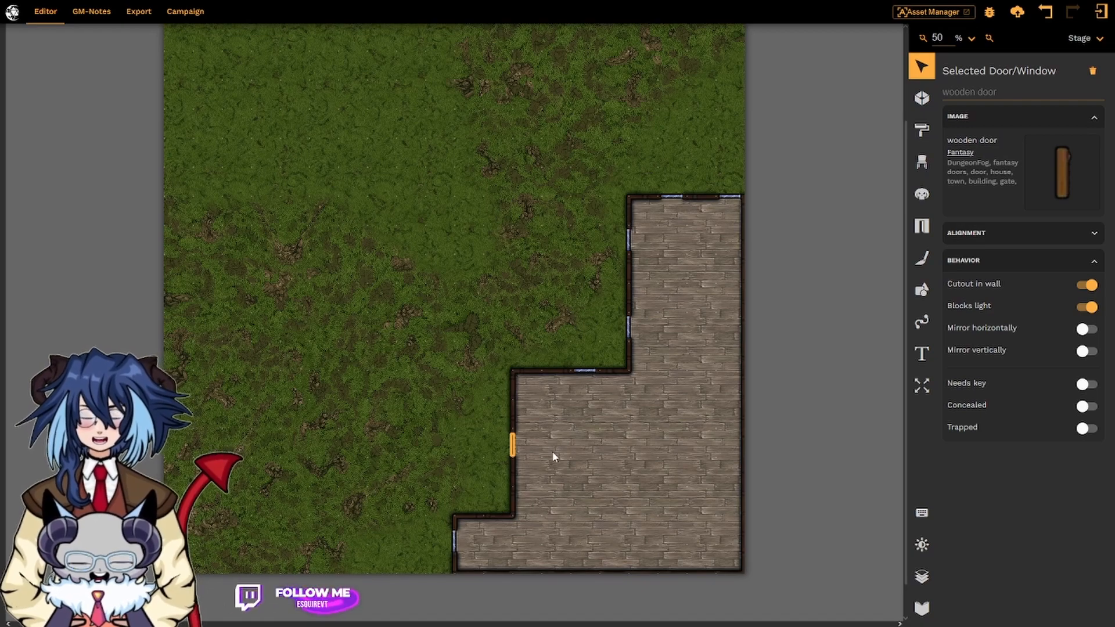
# - Mirror the wooden door in the room's lower vertical wall both horizontally and vertically
pyautogui.scroll(6, 552, 452)
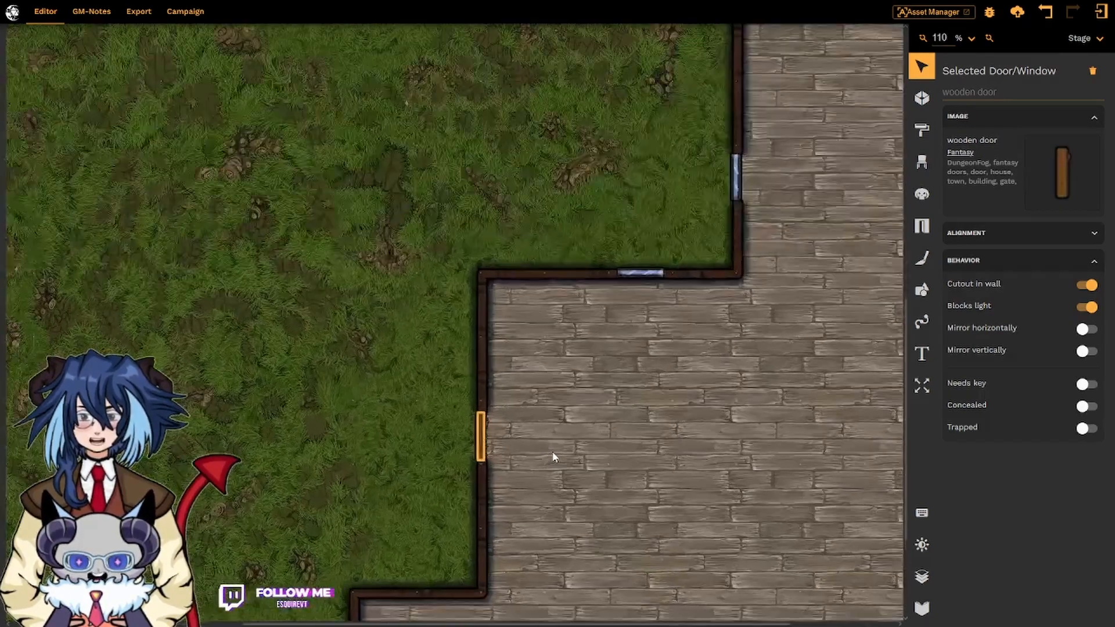
pyautogui.scroll(3, 552, 452)
pyautogui.moveTo(388, 427); pyautogui.dragTo(398, 315, button='middle')
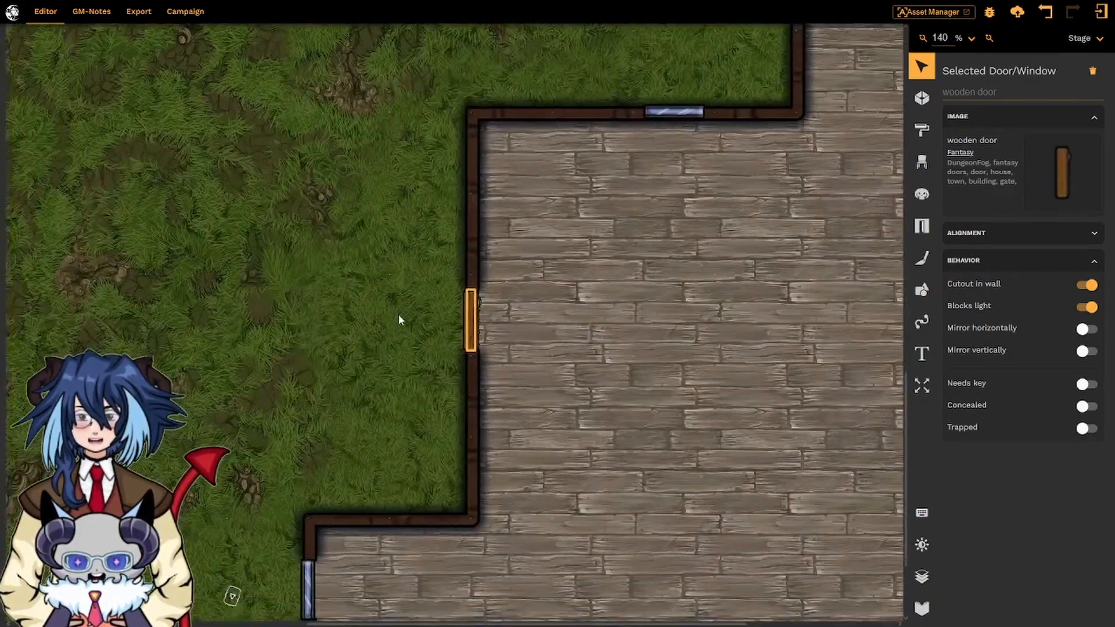
pyautogui.click(406, 311)
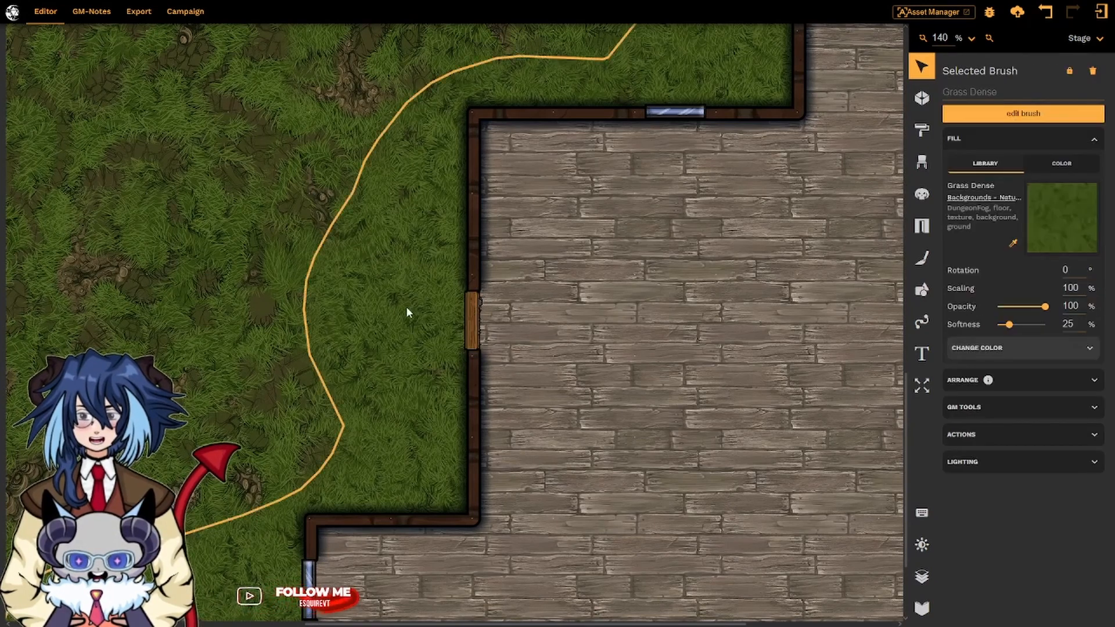
pyautogui.click(472, 320)
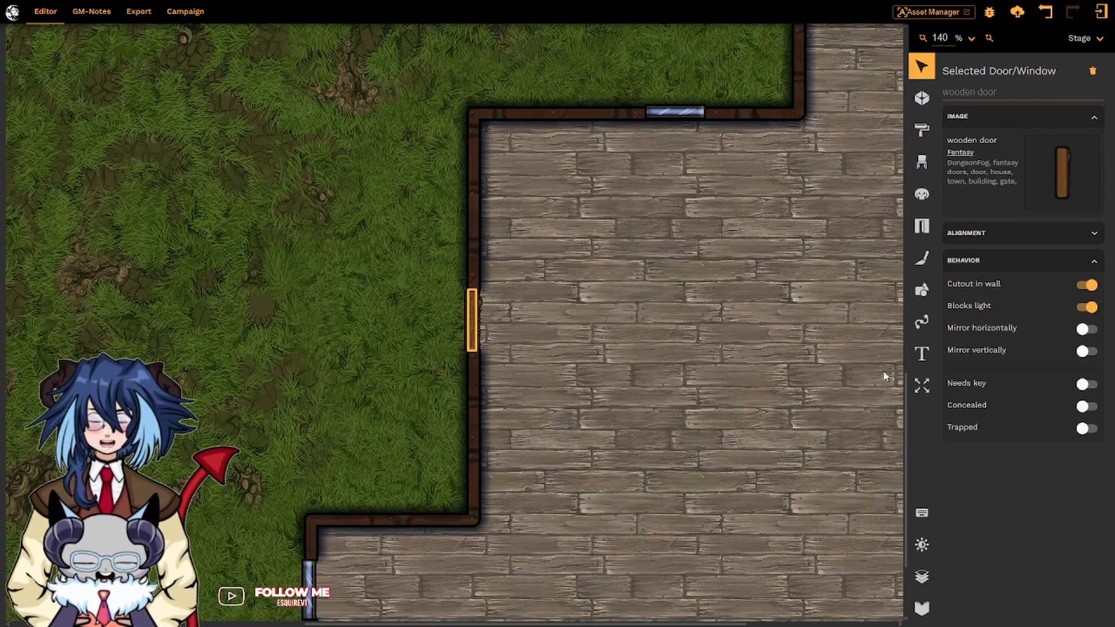
pyautogui.click(1087, 329)
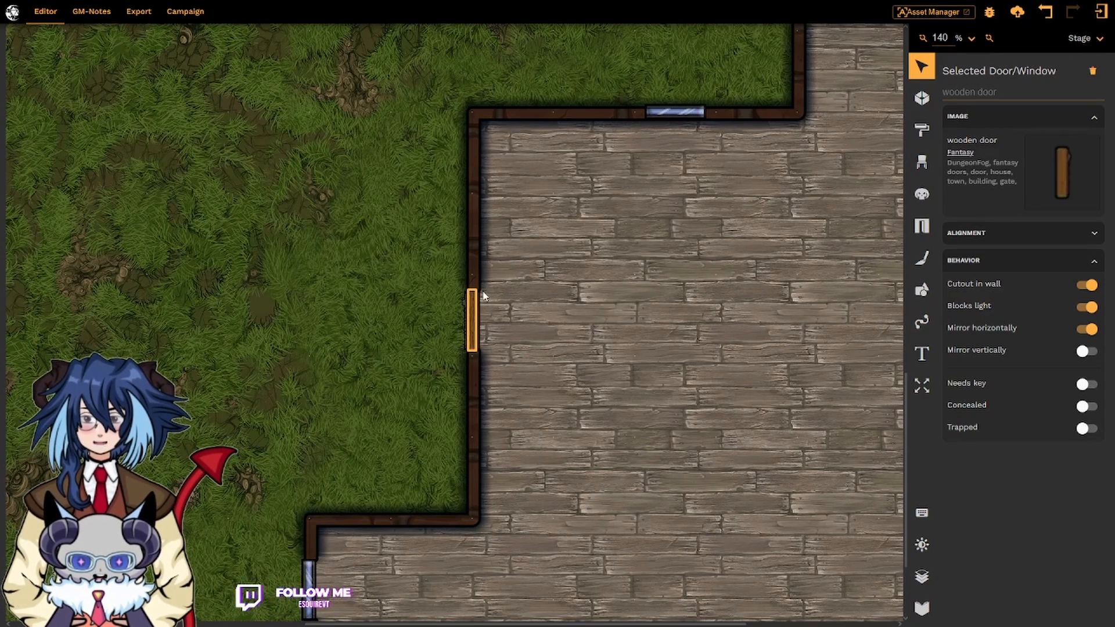
pyautogui.click(1088, 352)
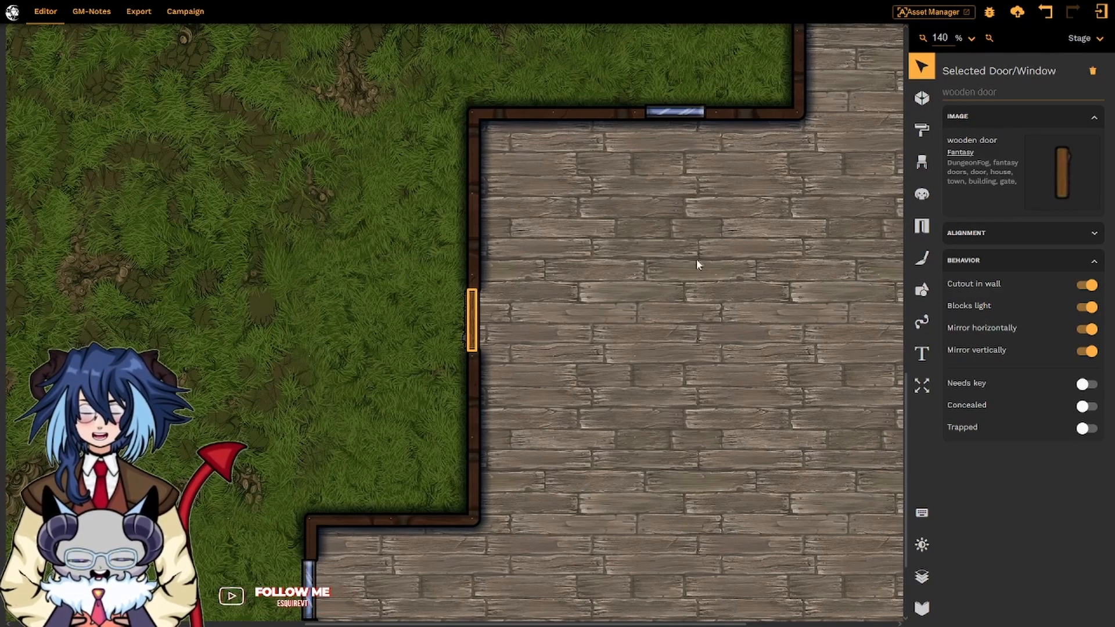
# - Sample the old wooden parquet texture from the room's floor and apply it to the room's wall
pyautogui.click(746, 258)
pyautogui.scroll(-5, 788, 359)
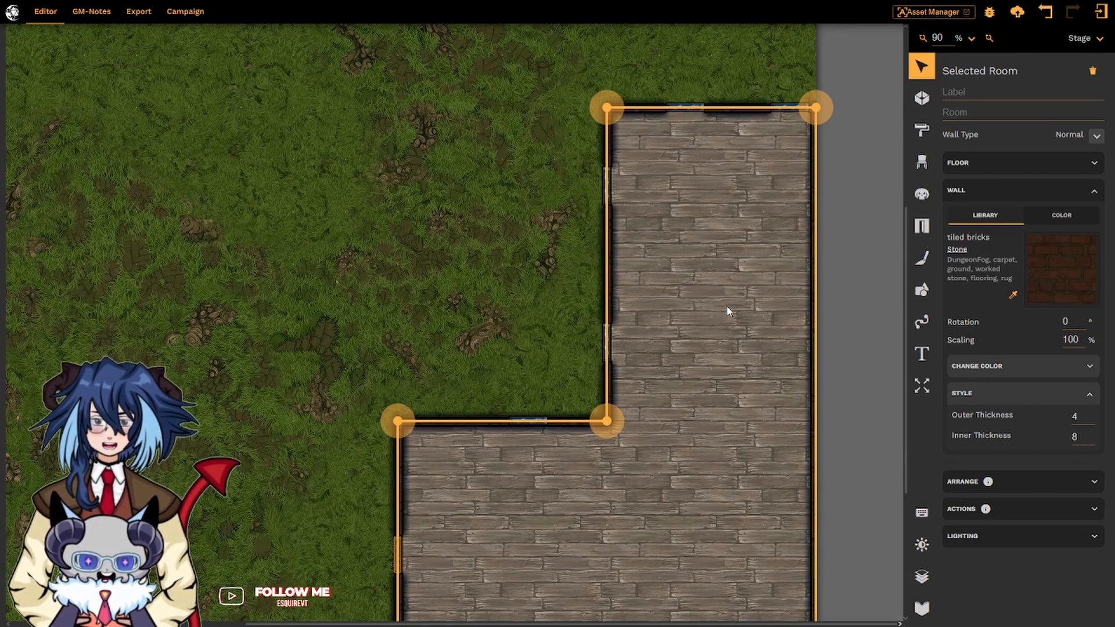
pyautogui.click(1013, 296)
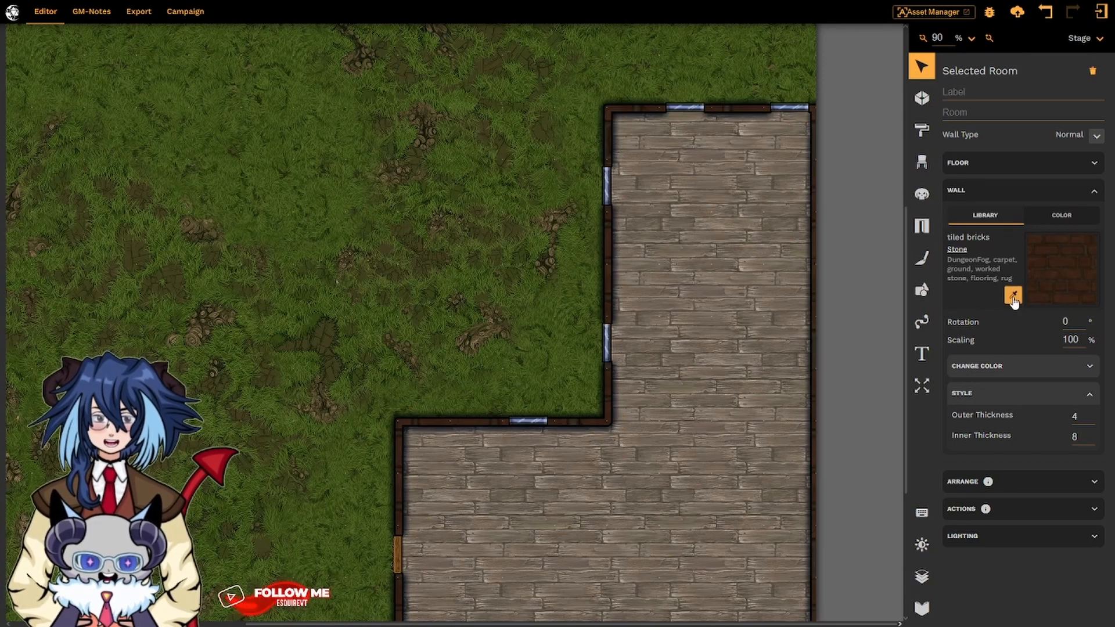
pyautogui.click(660, 157)
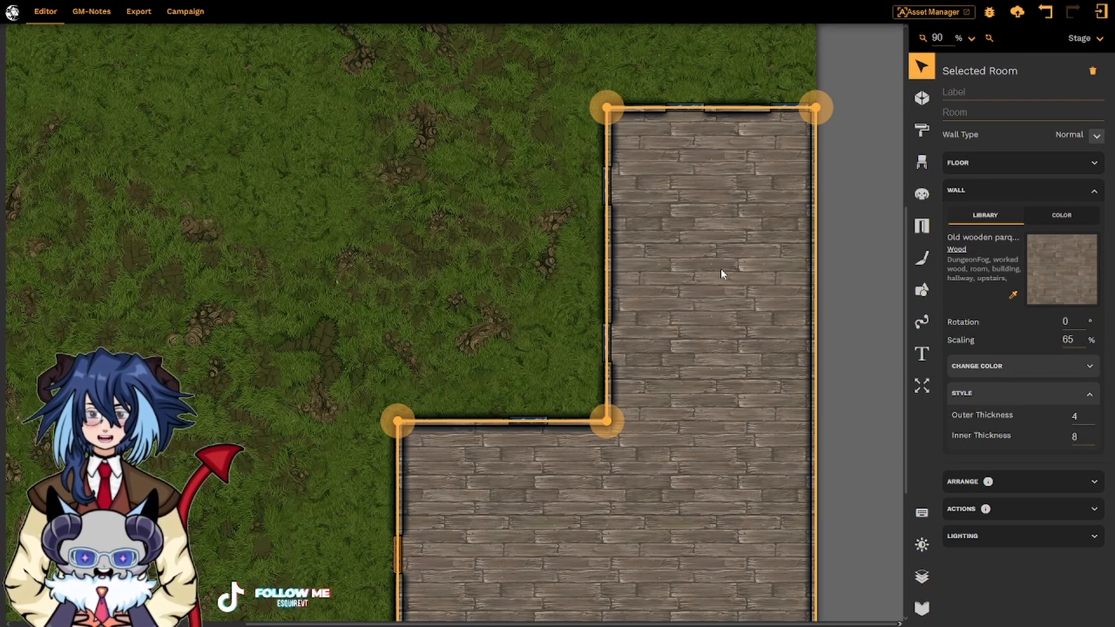
# - Deselect the room and undo the parquet texture applied to its wall
pyautogui.click(566, 170)
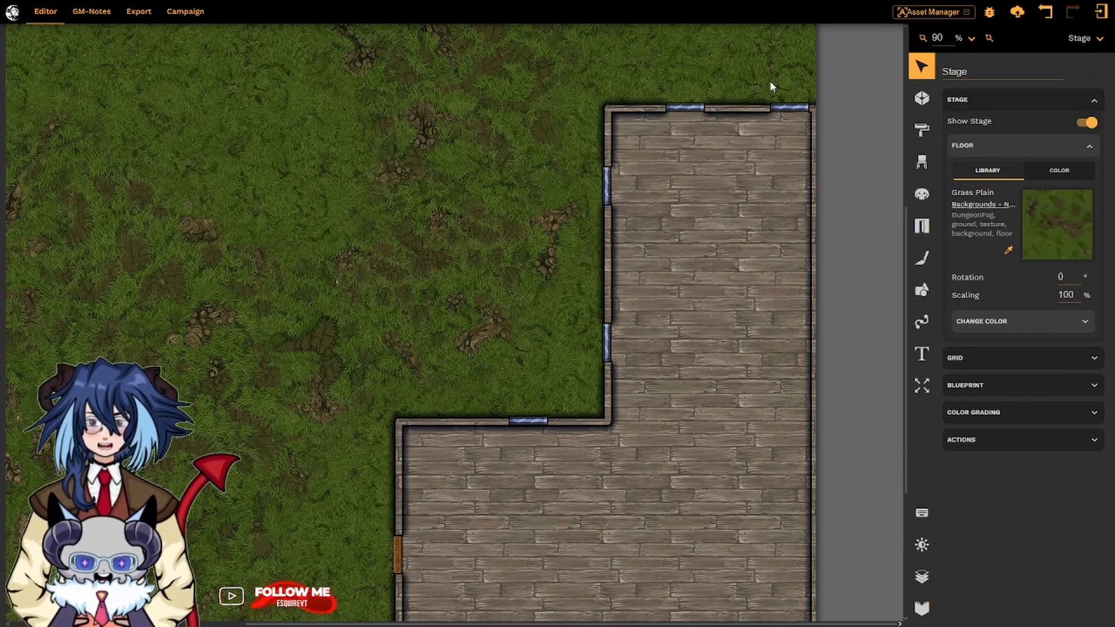
pyautogui.hotkey('ctrl', 'z')
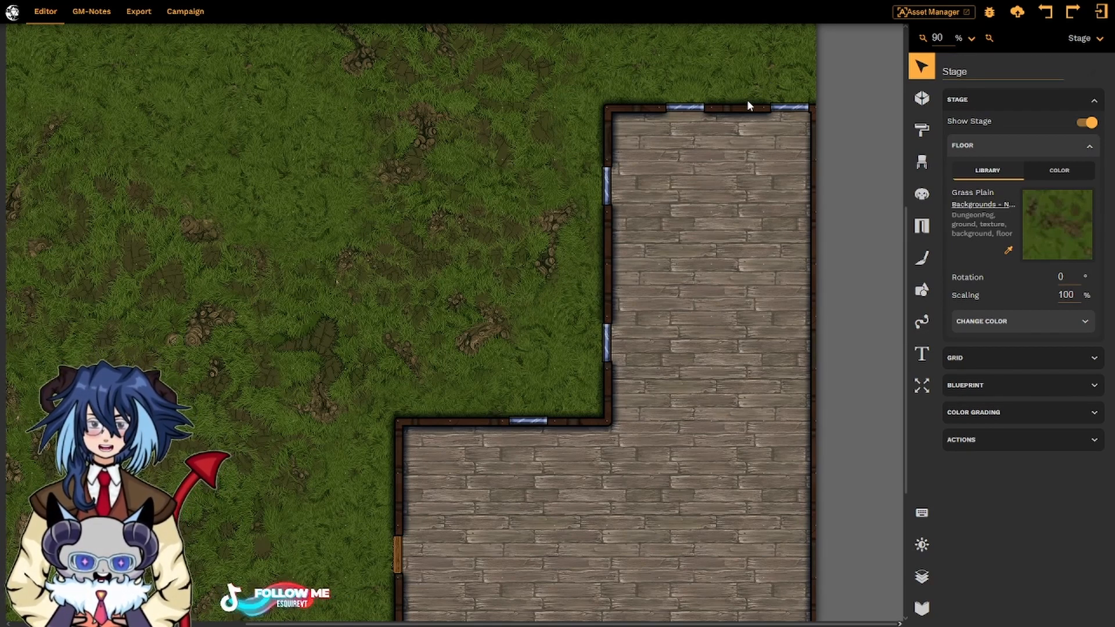
# - Select the room and change its wall type from Normal to Below Ground, checking how the walls look
pyautogui.click(642, 108)
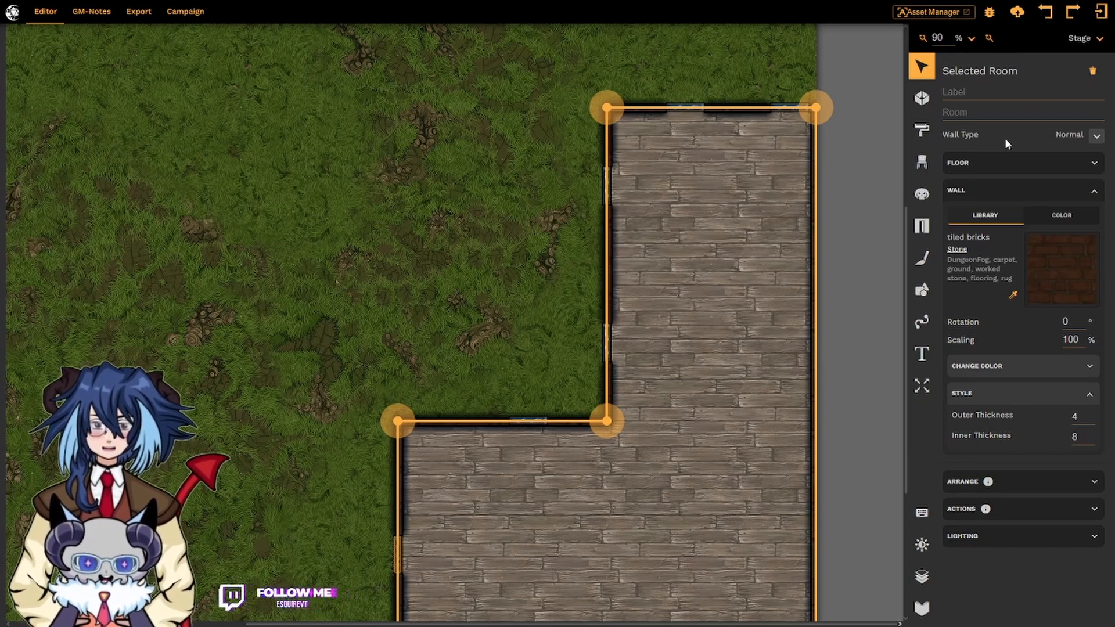
pyautogui.click(1095, 136)
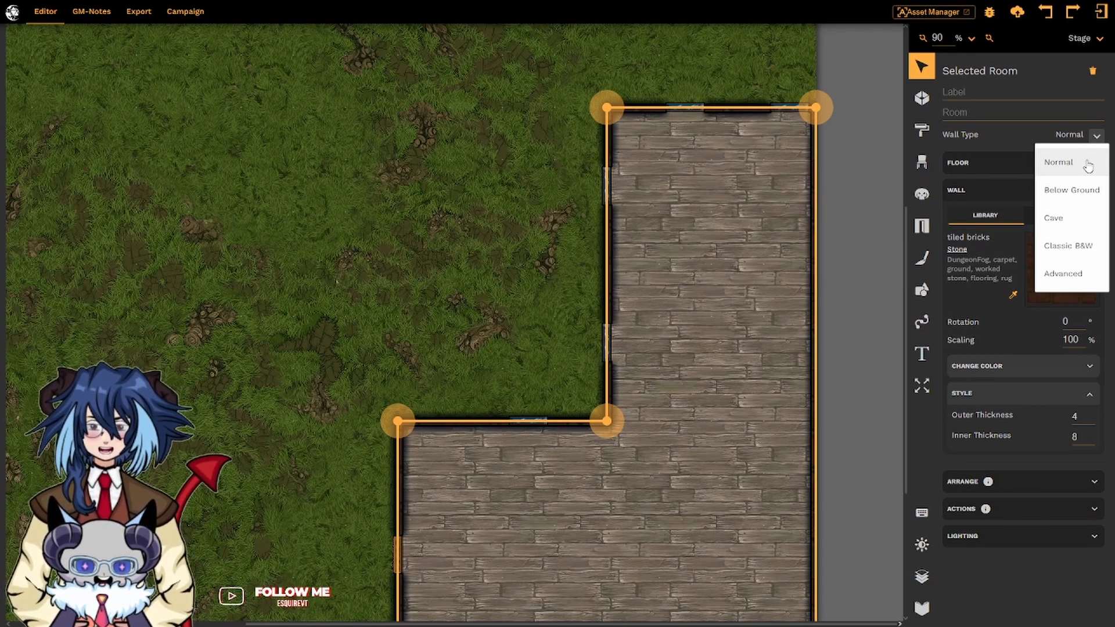
pyautogui.click(1088, 194)
pyautogui.click(666, 98)
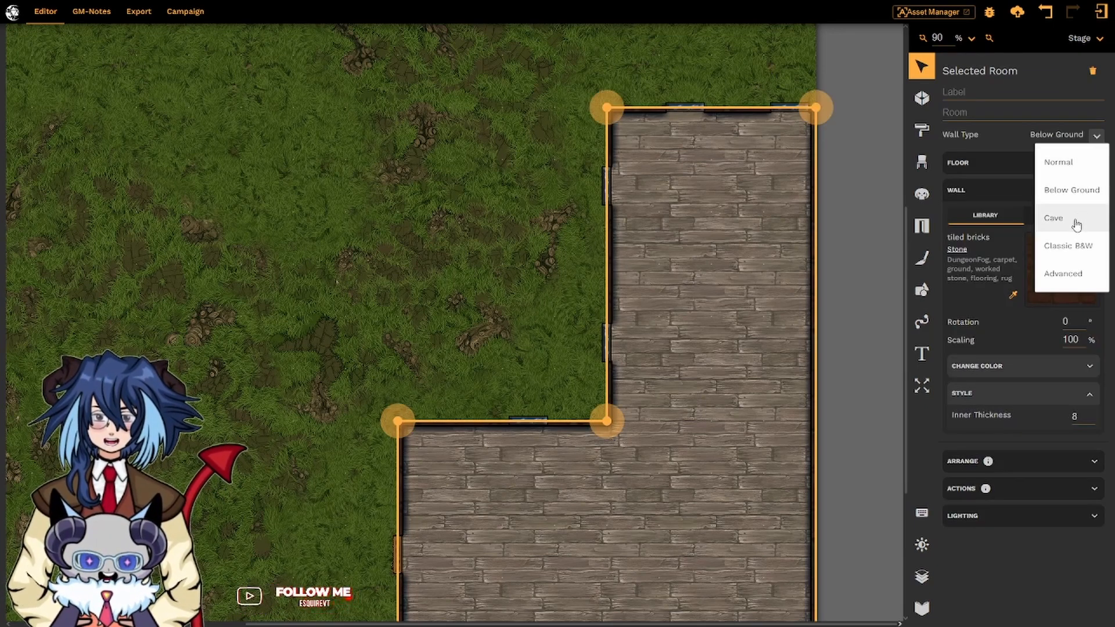
# - Set the room's wall type to Cave and inspect the walls with the room deselected and reselected
pyautogui.click(1076, 222)
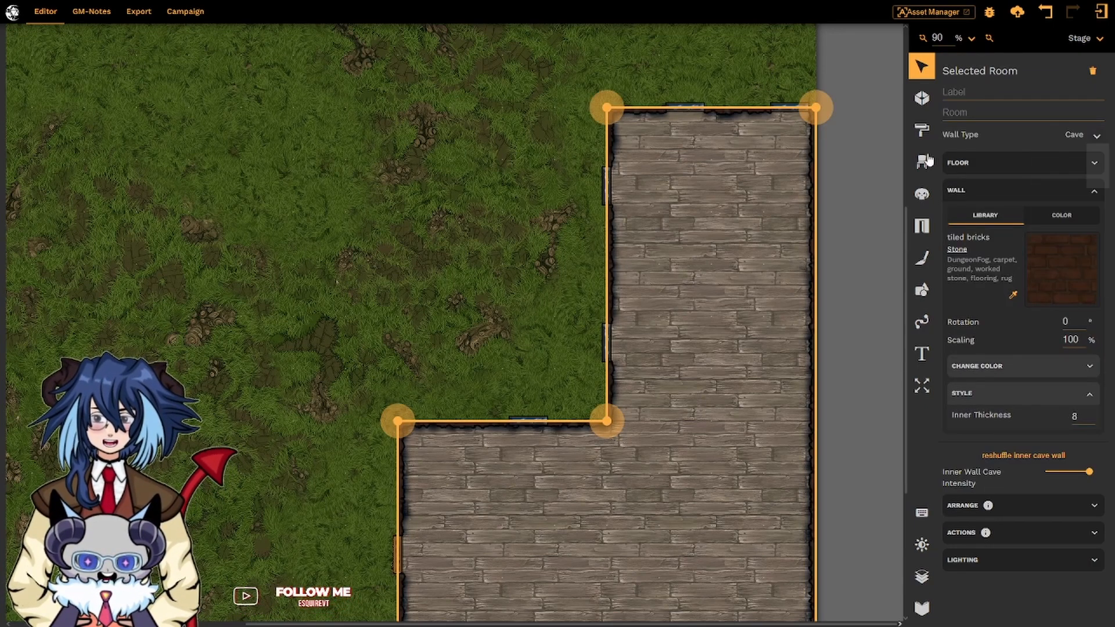
pyautogui.click(746, 72)
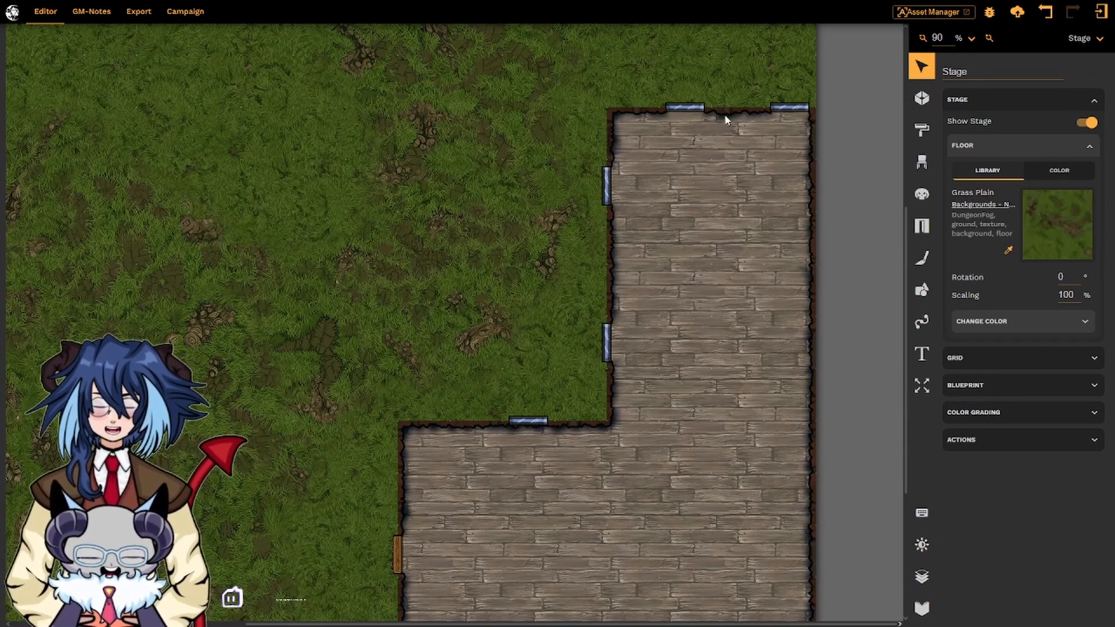
pyautogui.click(728, 165)
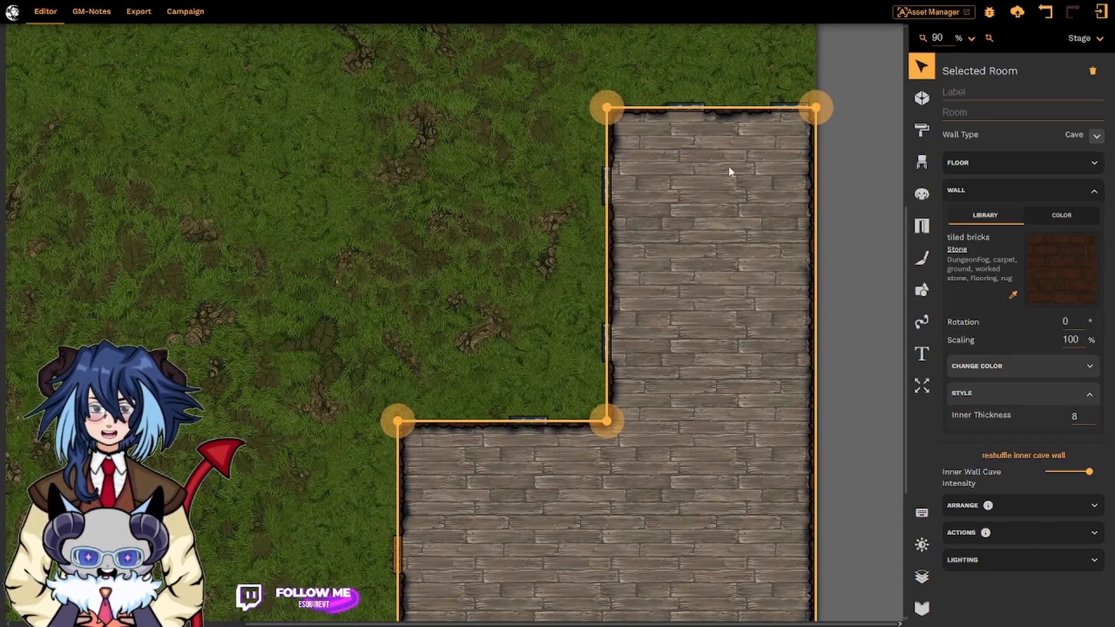
pyautogui.click(734, 68)
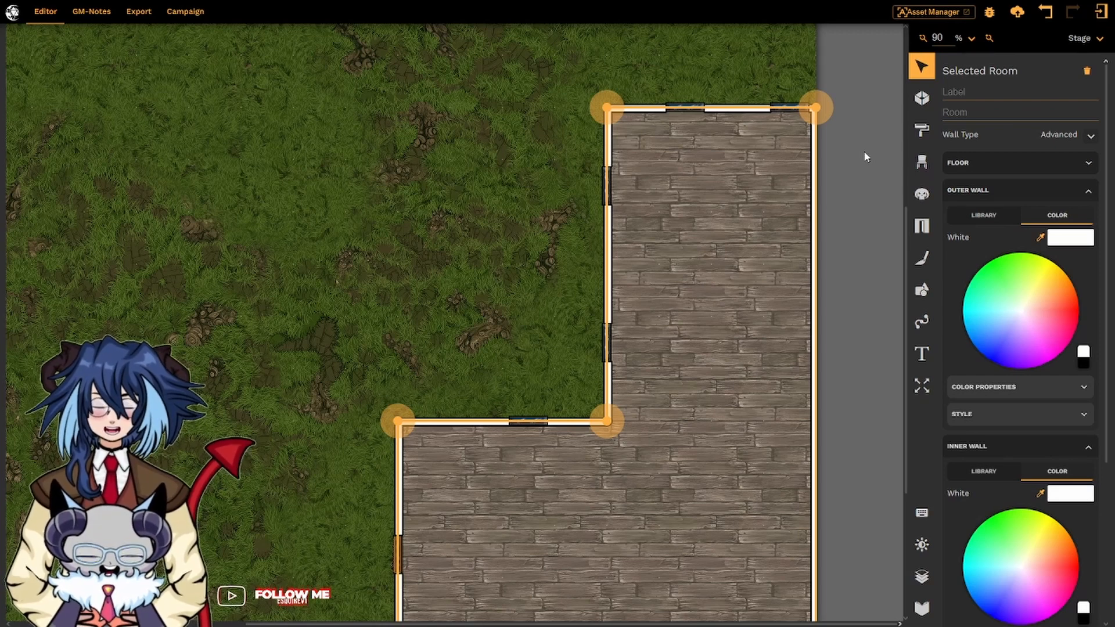
# - Undo the wall type changes made to the room
pyautogui.hotkey('ctrl', 'z')
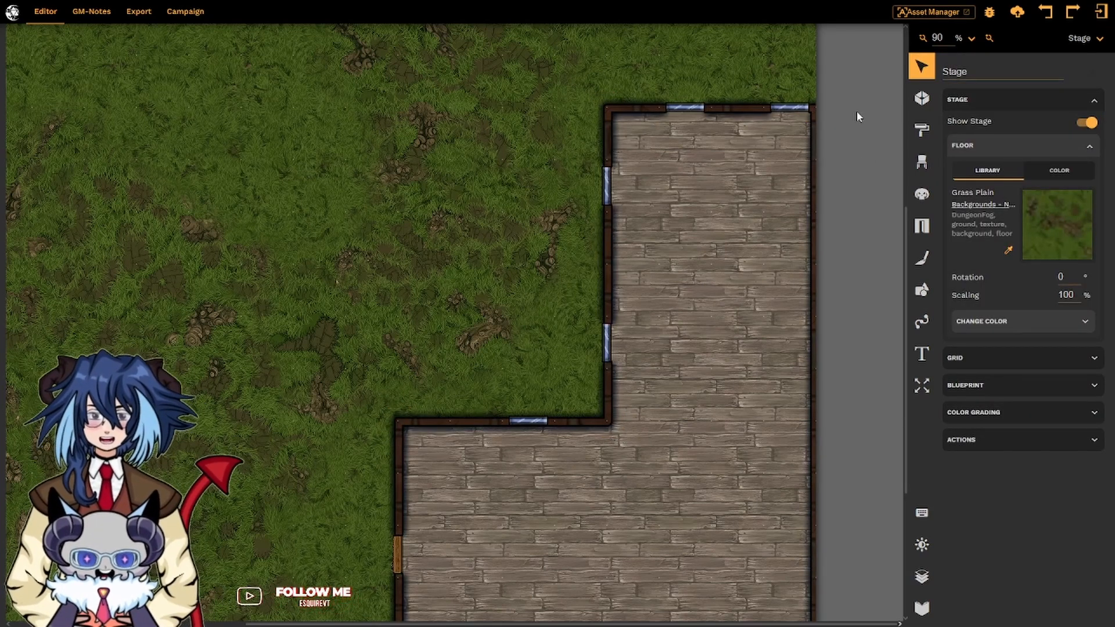